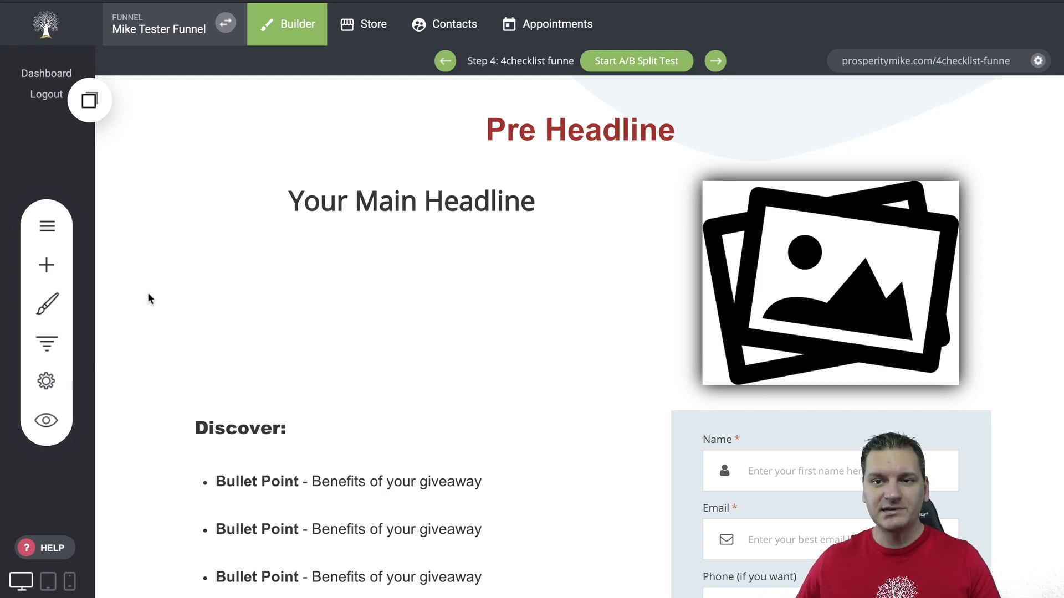
Open the funnel's domain settings and find the system domain section.
scroll(148, 295, down, 5)
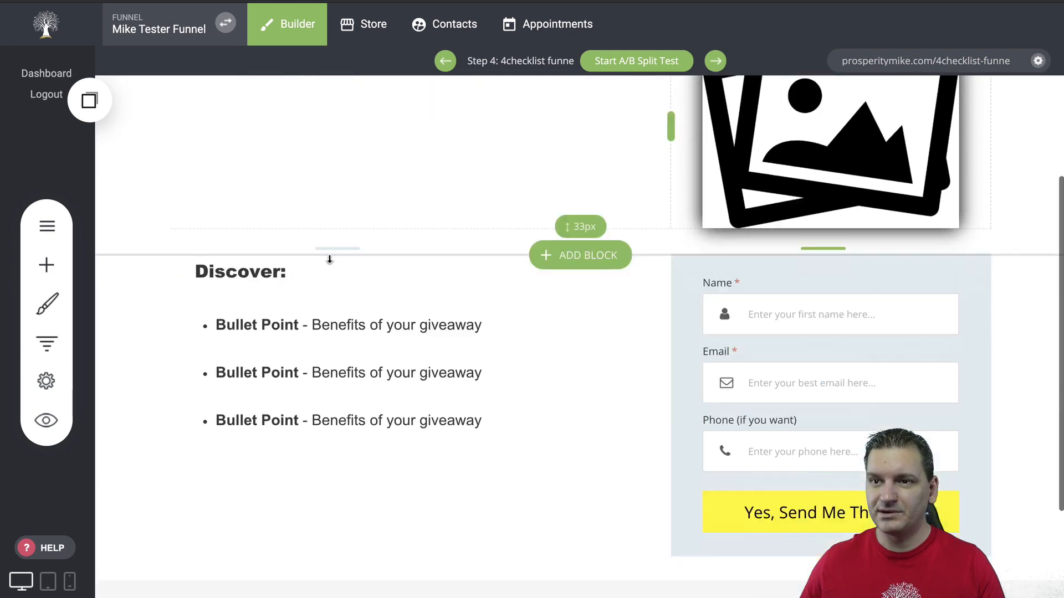
scroll(294, 348, up, 5)
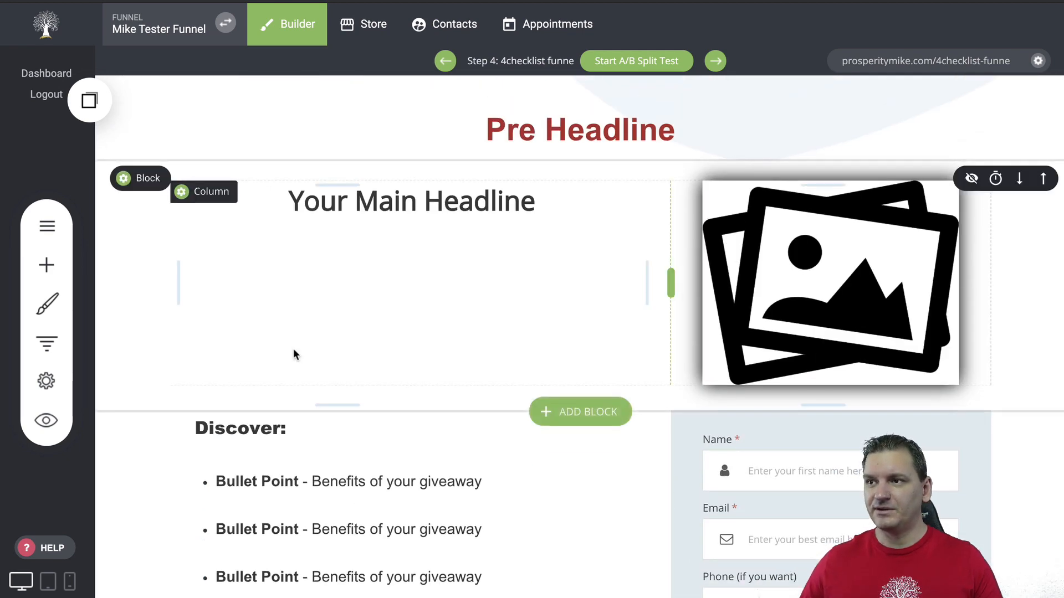
click(41, 385)
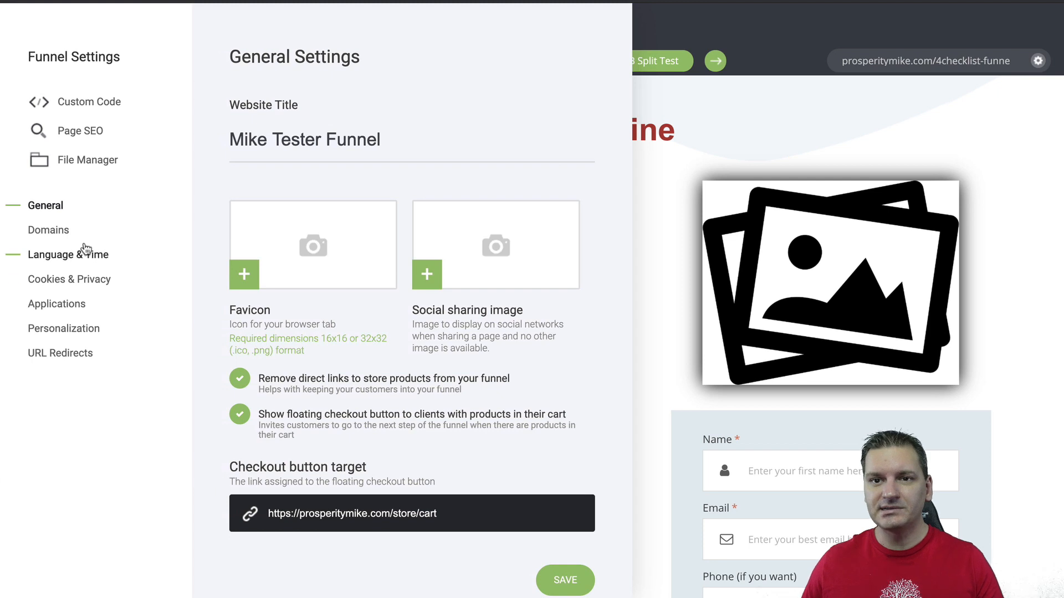
click(54, 230)
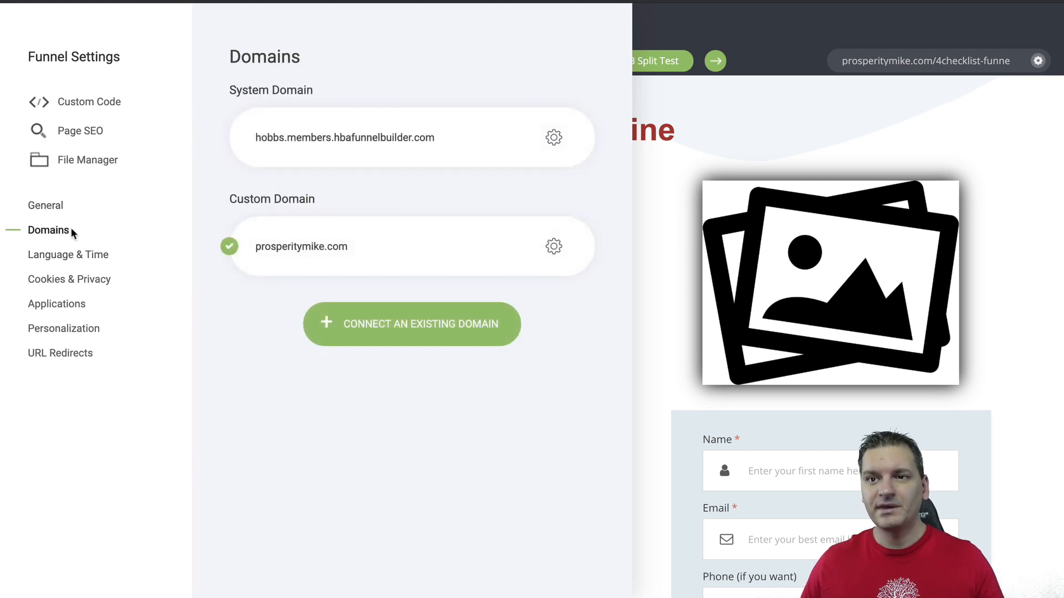
drag(229, 89, 320, 93)
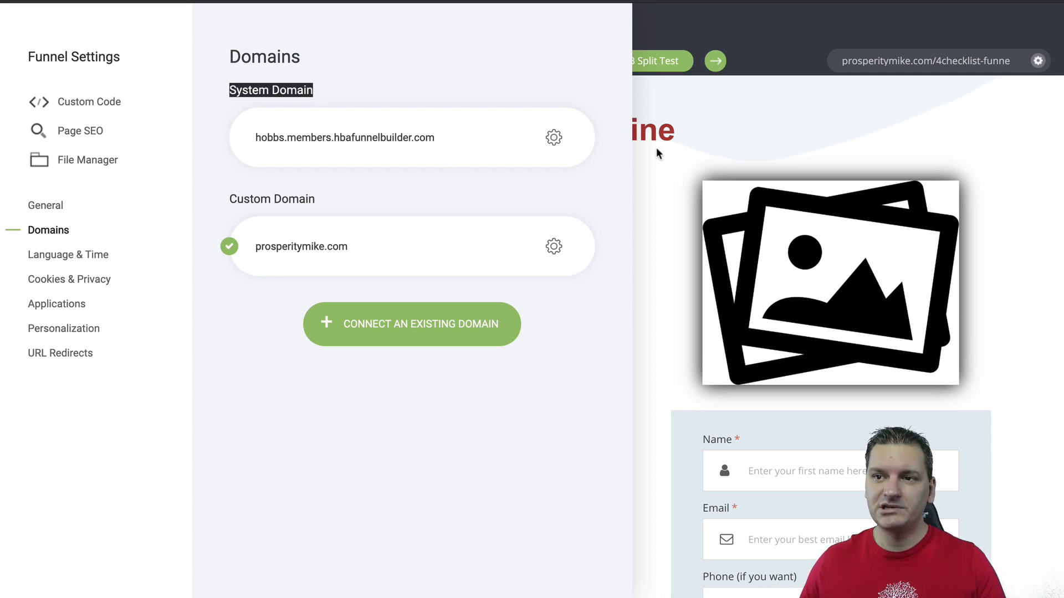
Open the form for changing the system subdomain and check the fixed domain ending it uses.
click(554, 138)
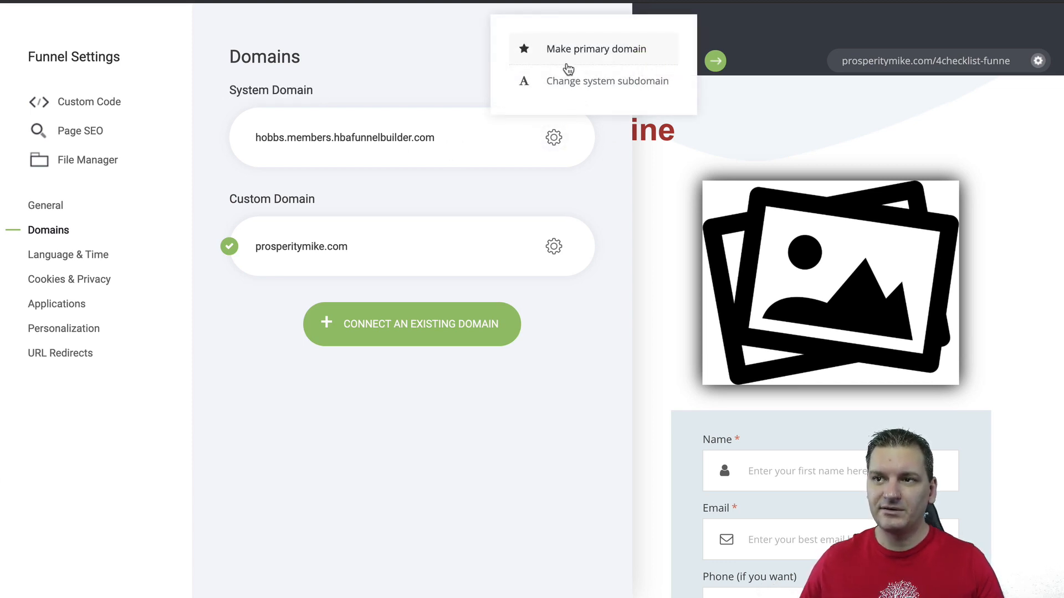
click(563, 90)
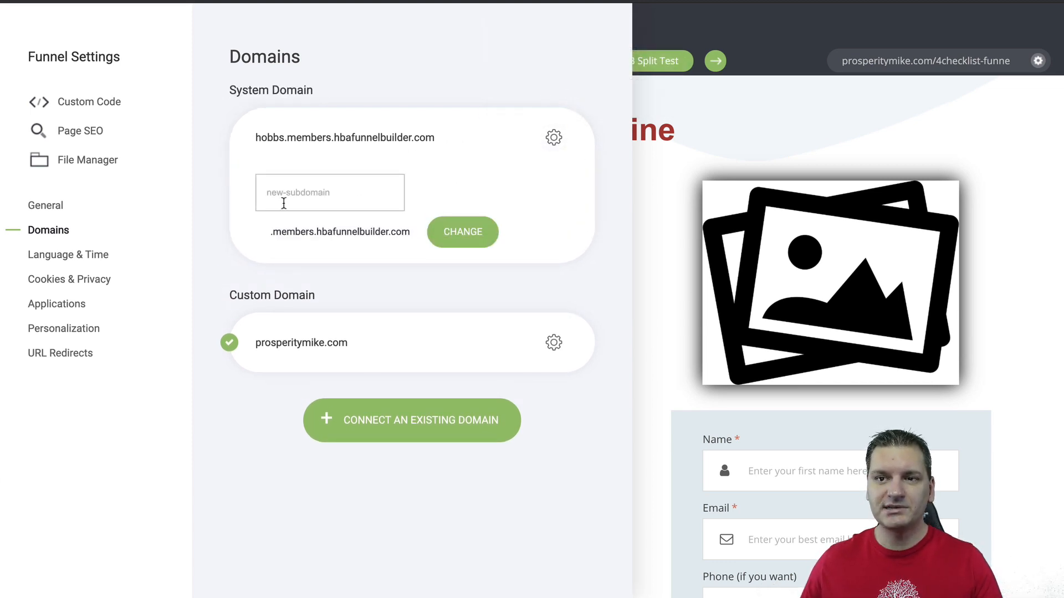
drag(270, 231, 424, 233)
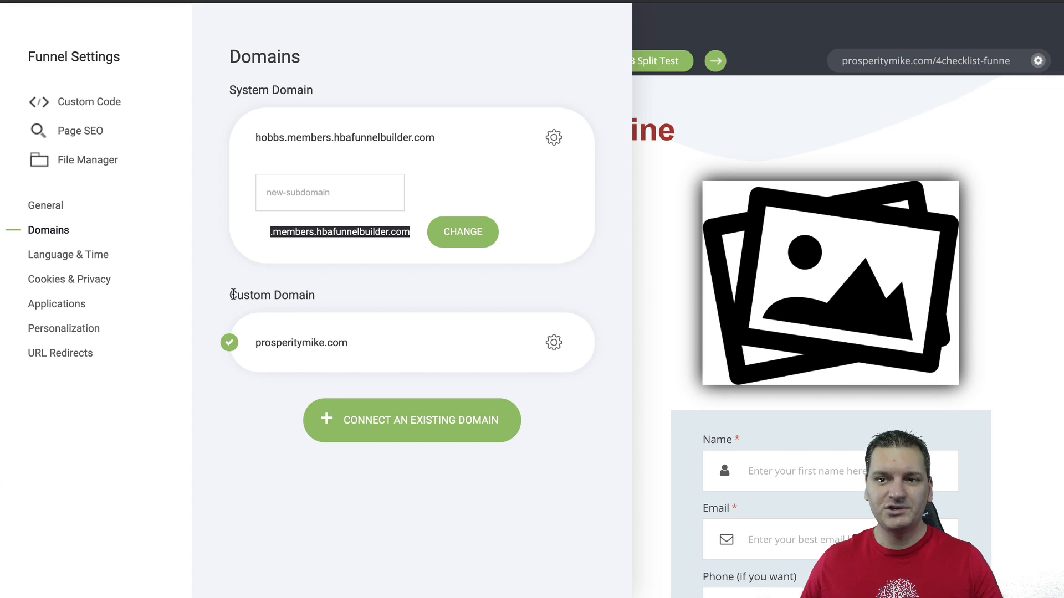
Examine the custom domain section and the domain connected to the funnel.
drag(228, 294, 308, 296)
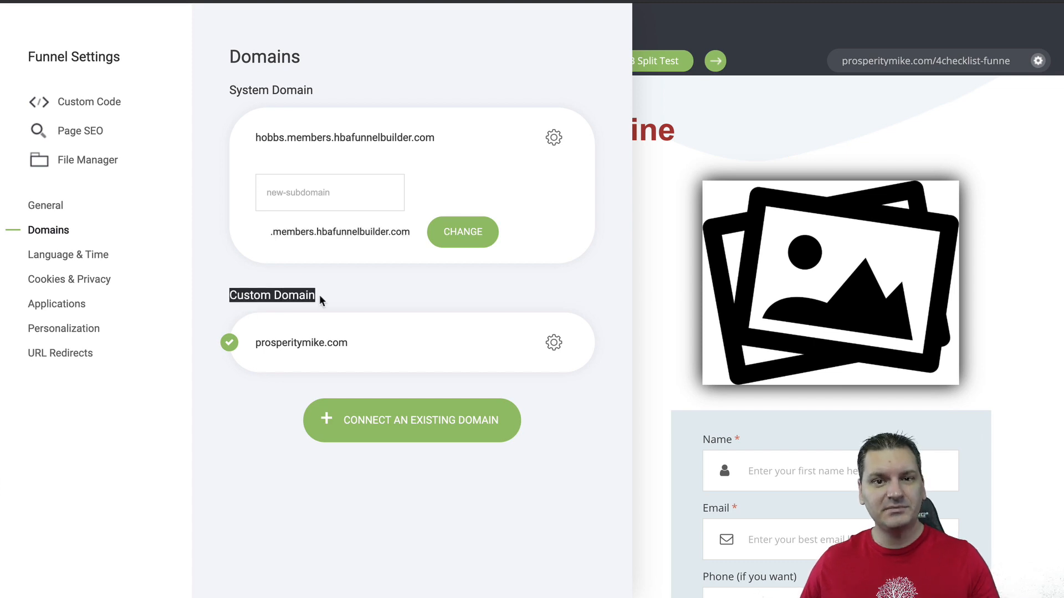
click(343, 343)
drag(255, 343, 290, 344)
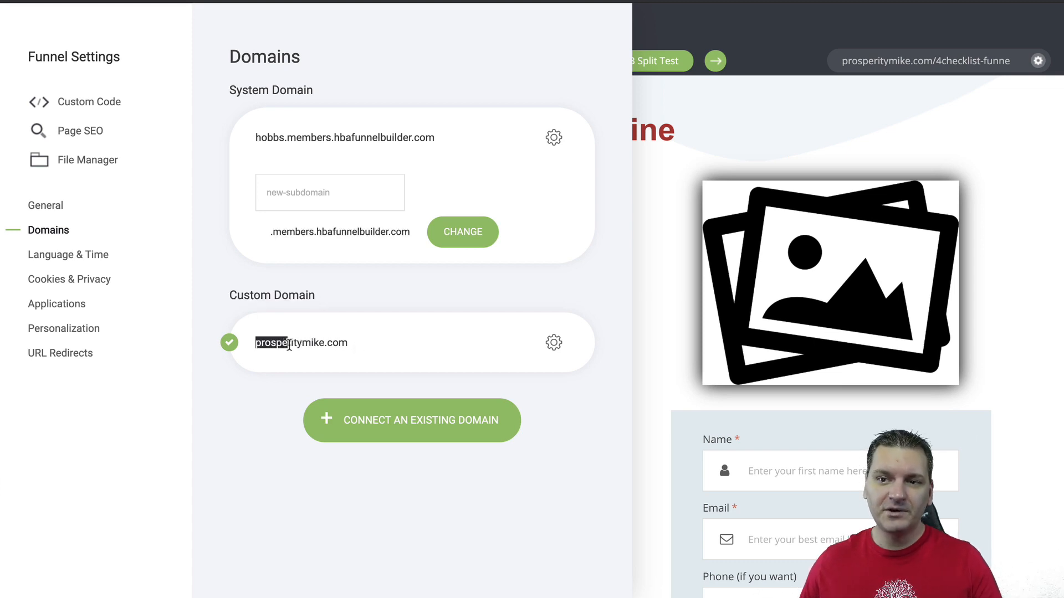
click(353, 341)
double_click(347, 342)
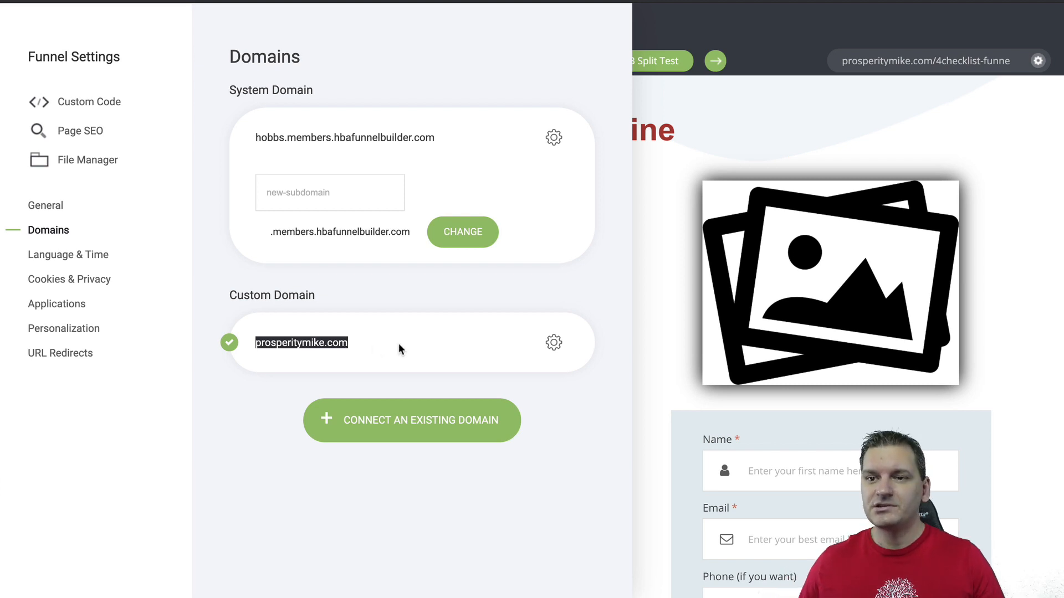
click(350, 345)
mouse_move(255, 343)
mouse_down()
mouse_move(374, 339)
mouse_move(245, 341)
mouse_up()
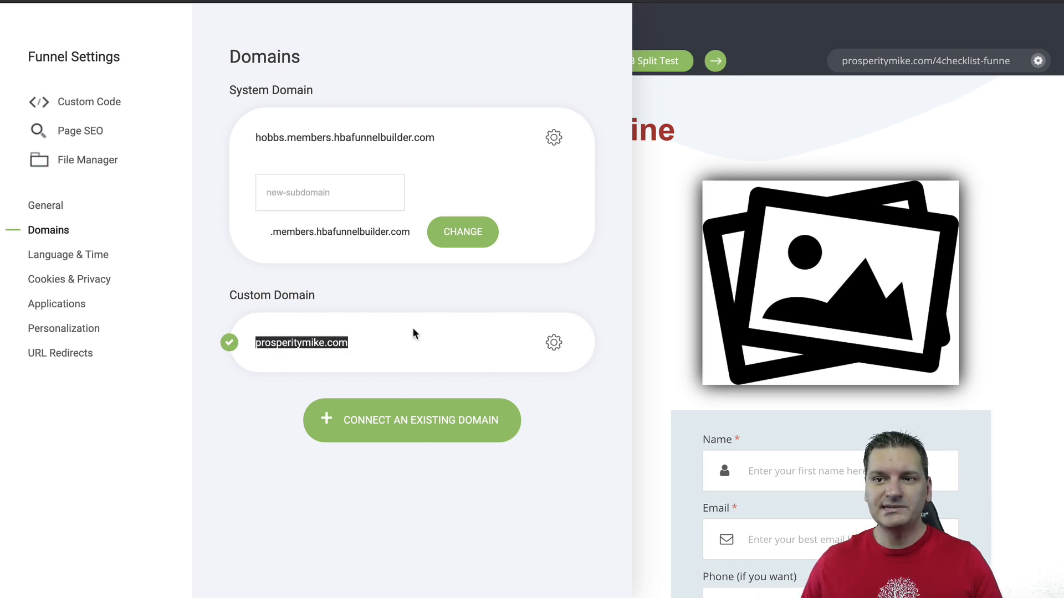
Switch the primary domain to the system domain and back to the custom domain.
click(565, 141)
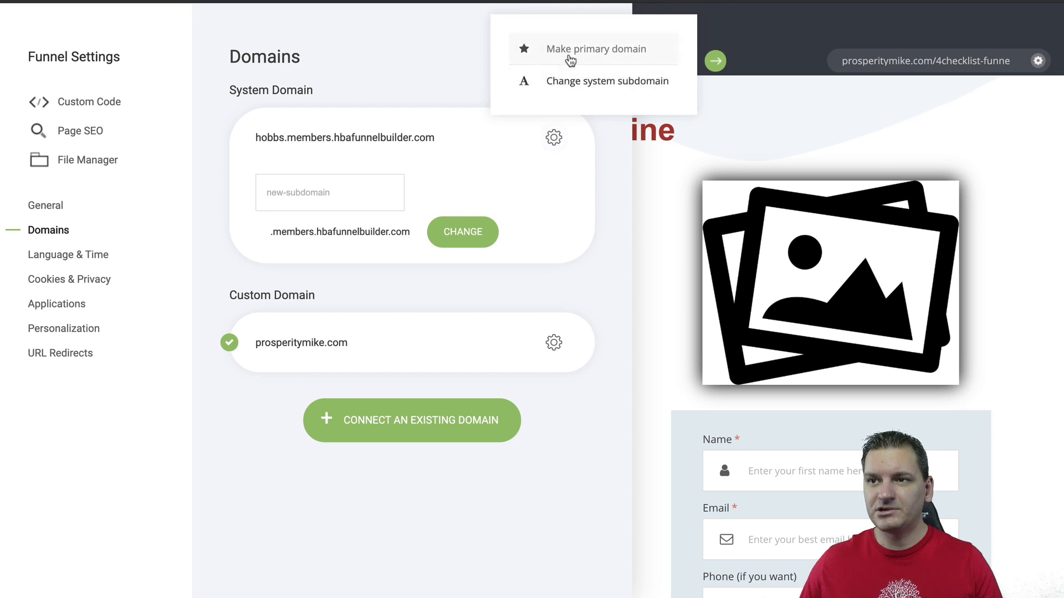
click(564, 55)
click(554, 342)
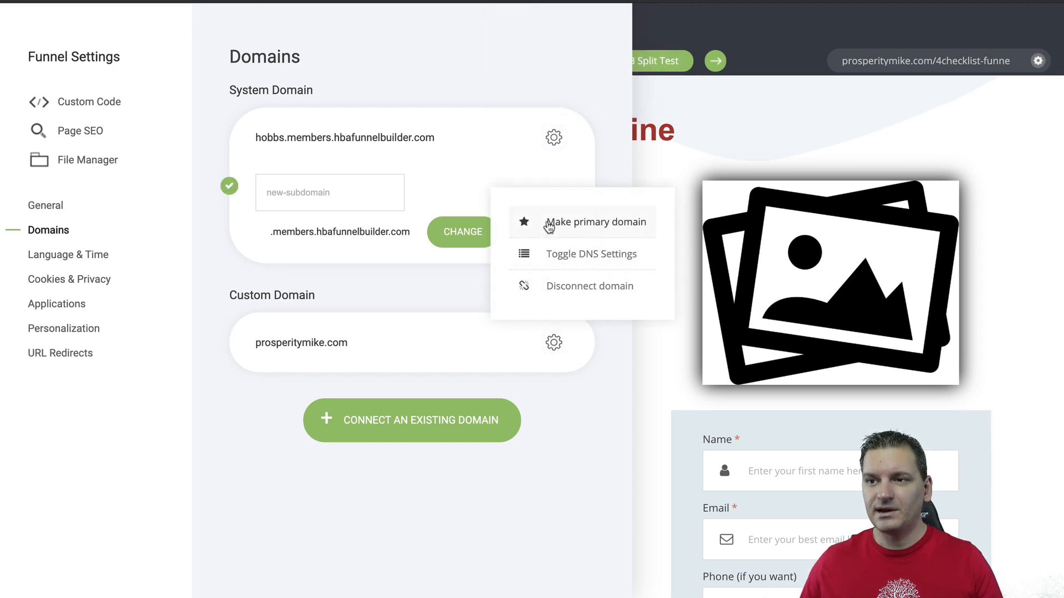
click(547, 223)
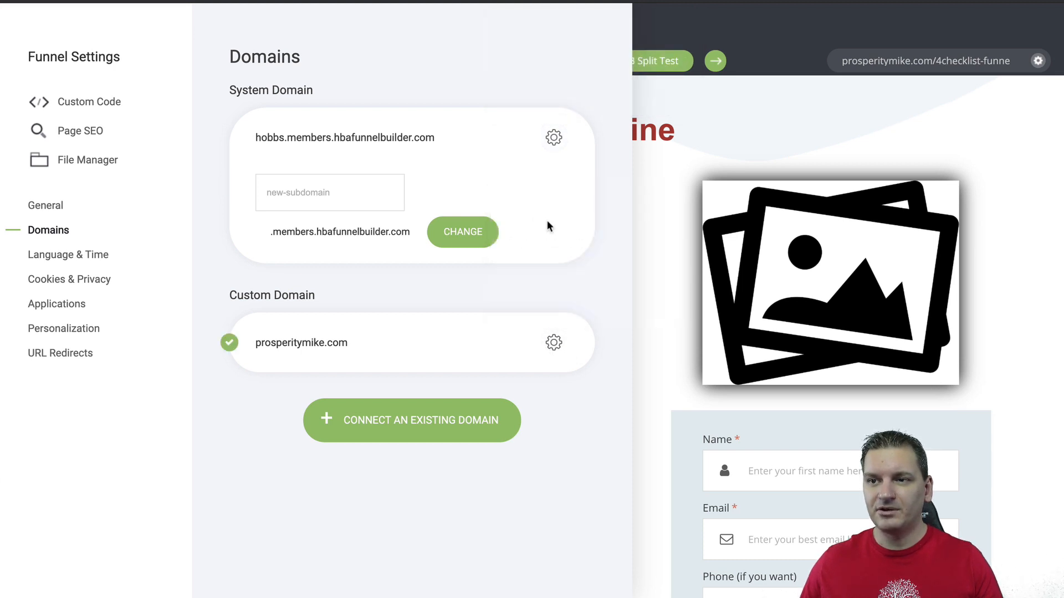
Open the form for connecting an existing domain, ready for a domain name.
click(403, 432)
scroll(382, 446, down, 1)
click(415, 388)
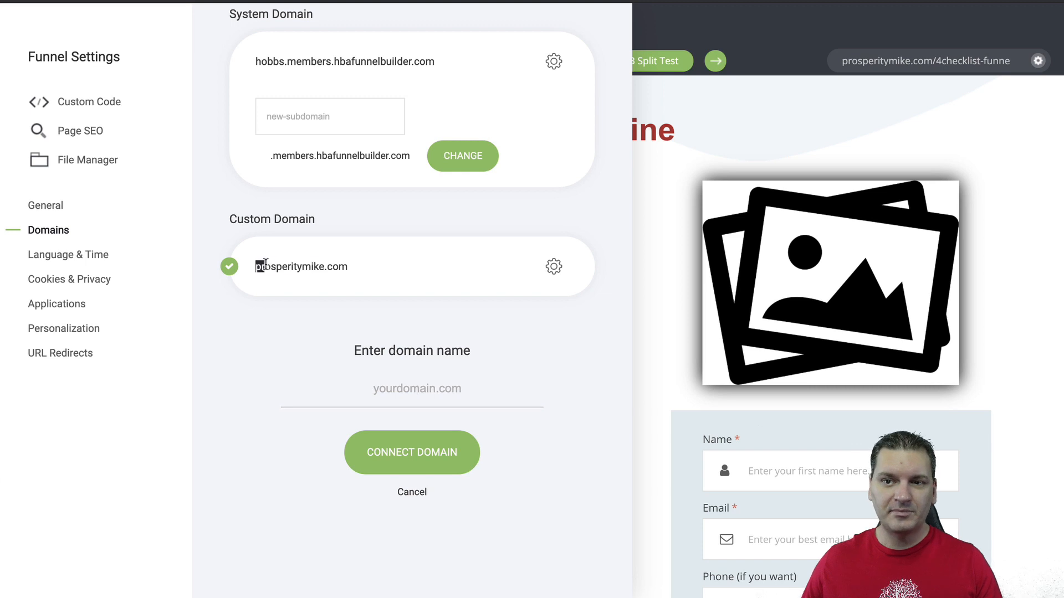
Show the custom domain's DNS settings and check the host and value required for the A record.
drag(256, 267, 303, 267)
click(554, 269)
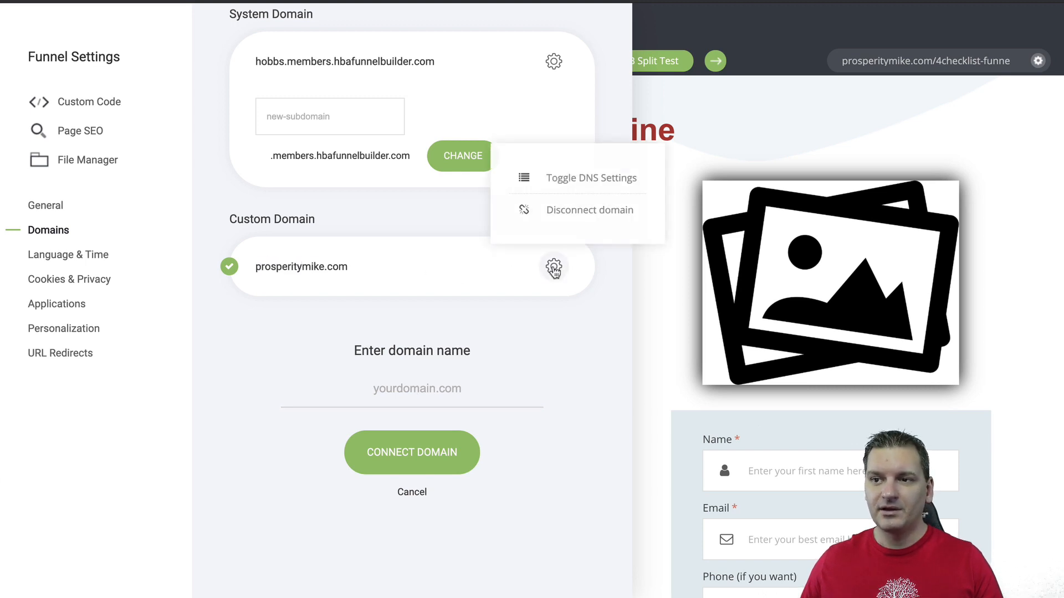
click(563, 174)
scroll(444, 346, down, 1)
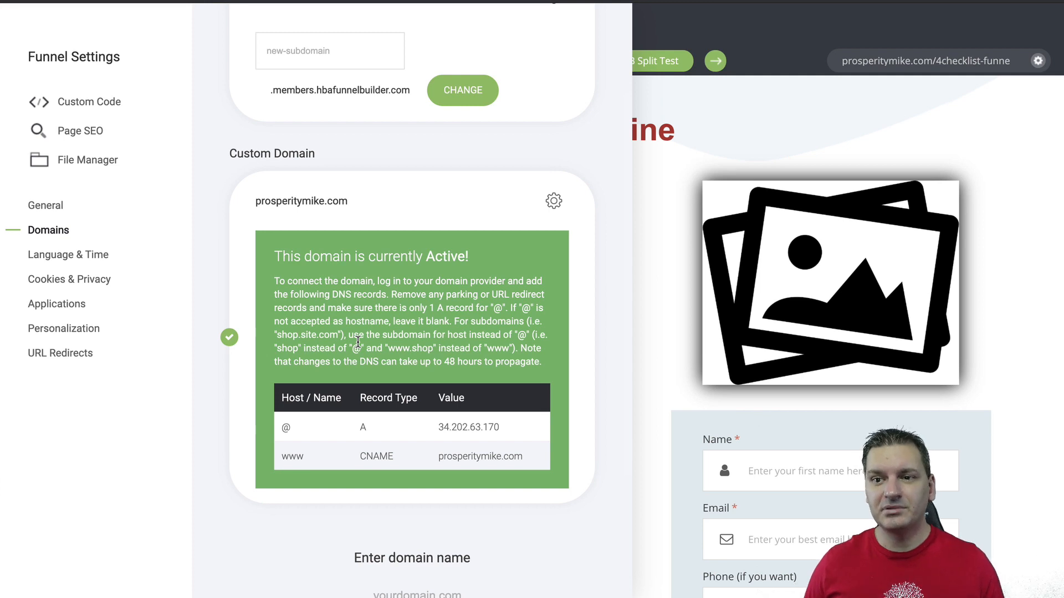
click(282, 427)
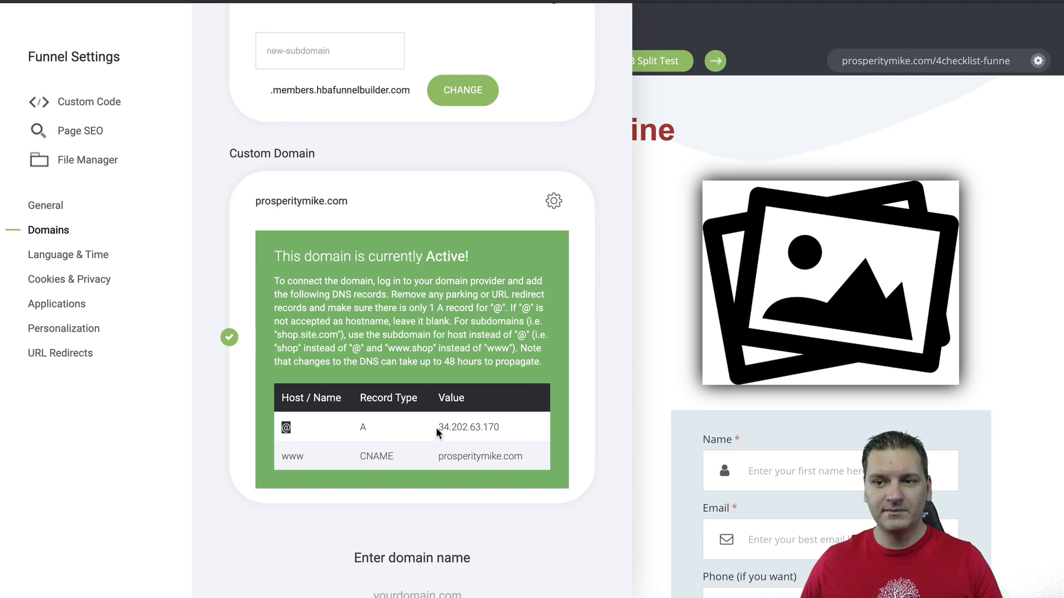
drag(437, 427, 500, 429)
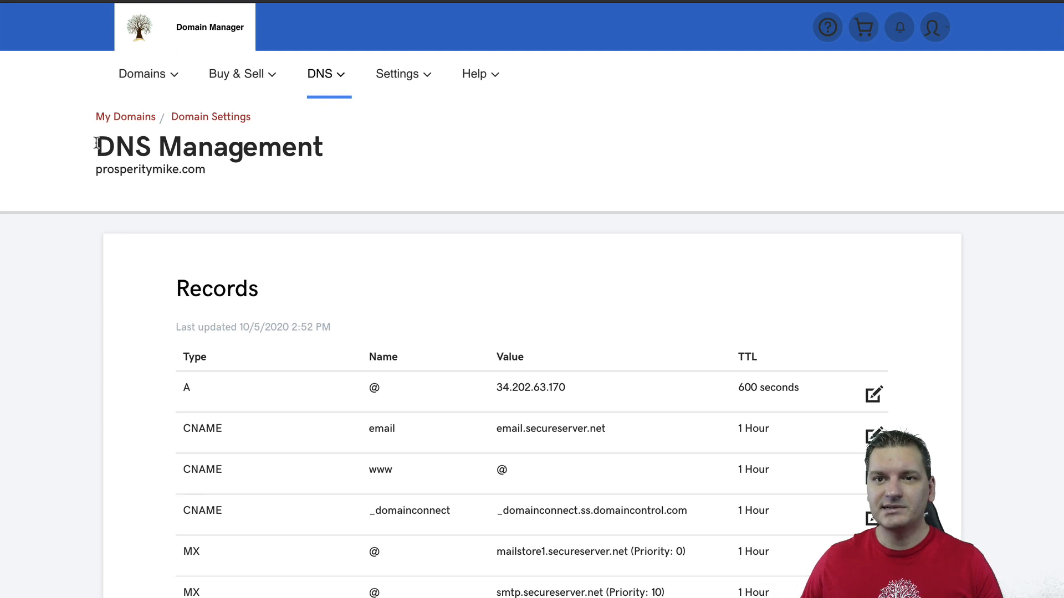
Examine the @ A record and the www CNAME record on the Domain Manager's DNS management page.
drag(96, 145, 327, 145)
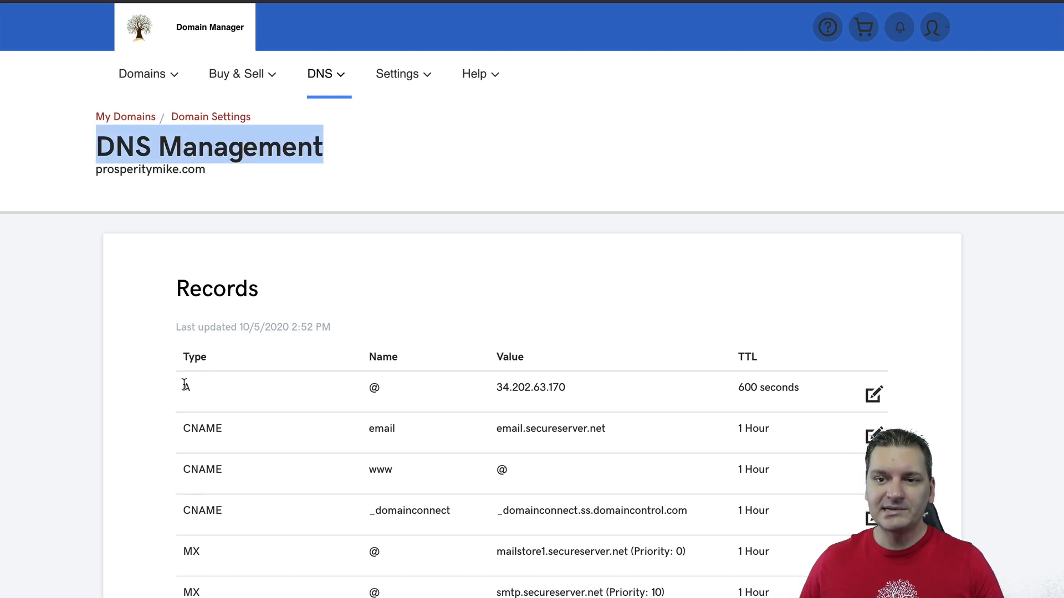
drag(185, 384, 218, 388)
mouse_move(492, 387)
mouse_down()
mouse_move(574, 387)
mouse_move(482, 392)
mouse_up()
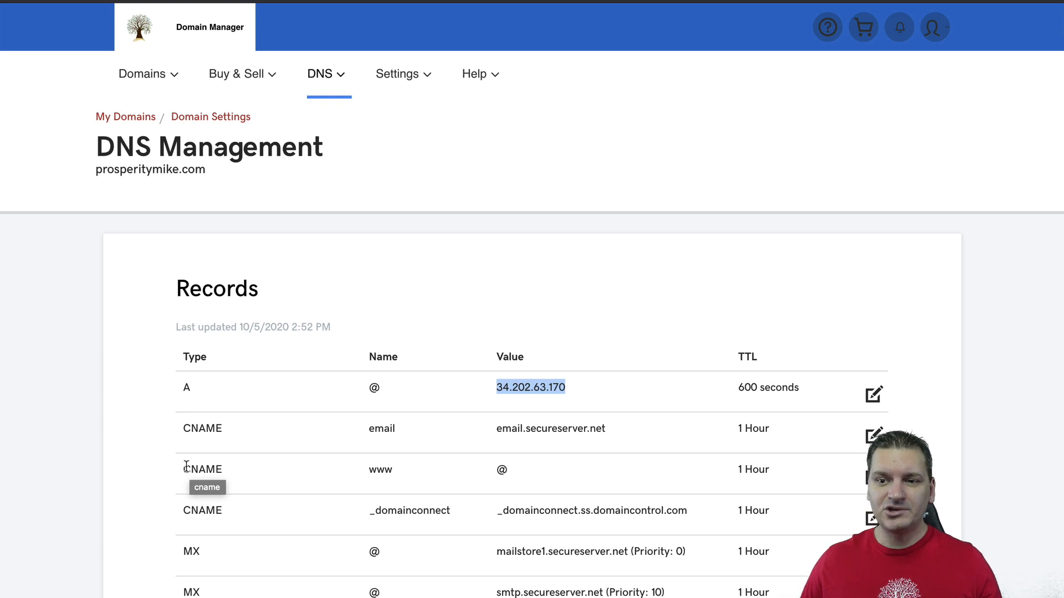
drag(186, 468, 535, 472)
click(380, 477)
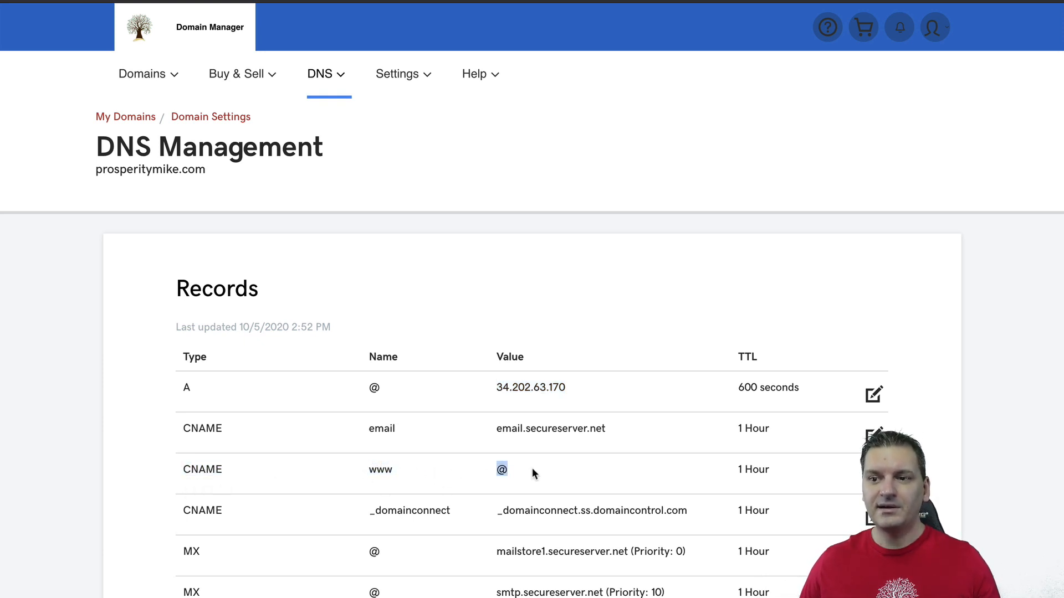
click(503, 472)
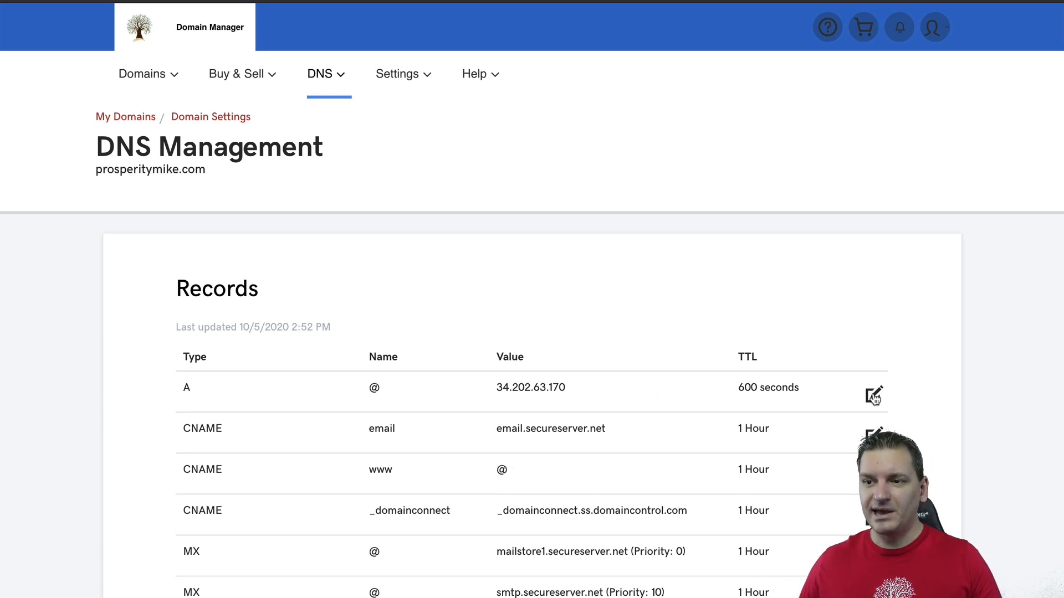
double_click(527, 389)
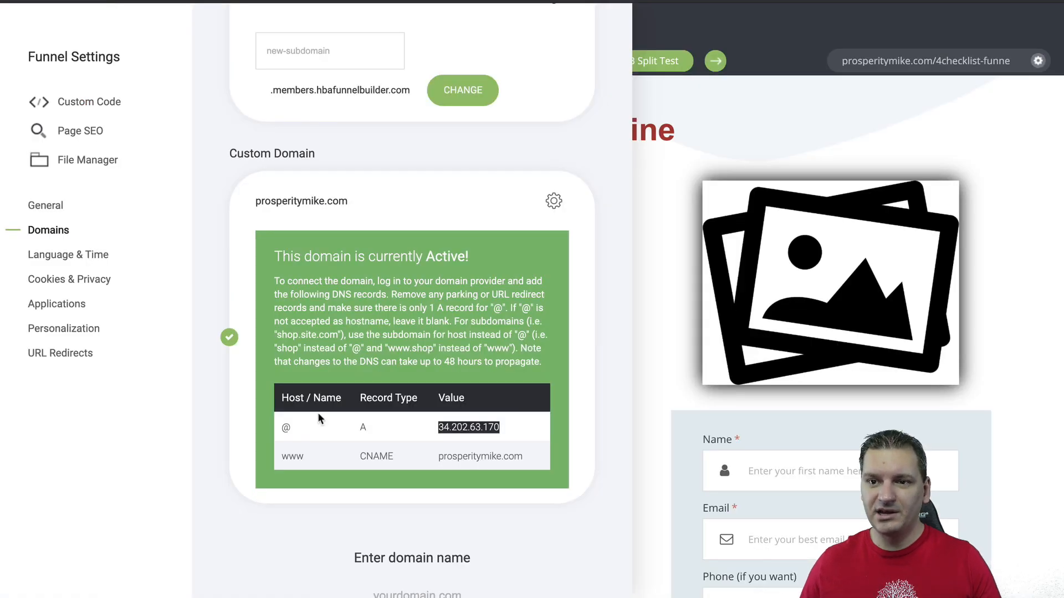
Compare the www CNAME record in the funnel's DNS settings with the one in the Domain Manager.
click(441, 431)
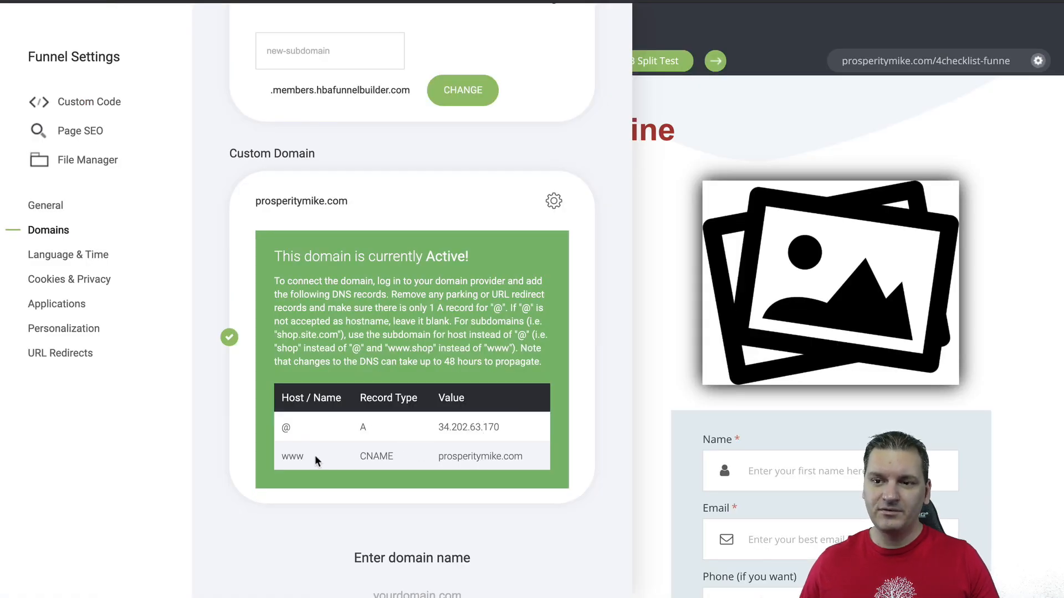
mouse_move(533, 461)
mouse_down()
mouse_move(438, 456)
mouse_move(521, 455)
mouse_up()
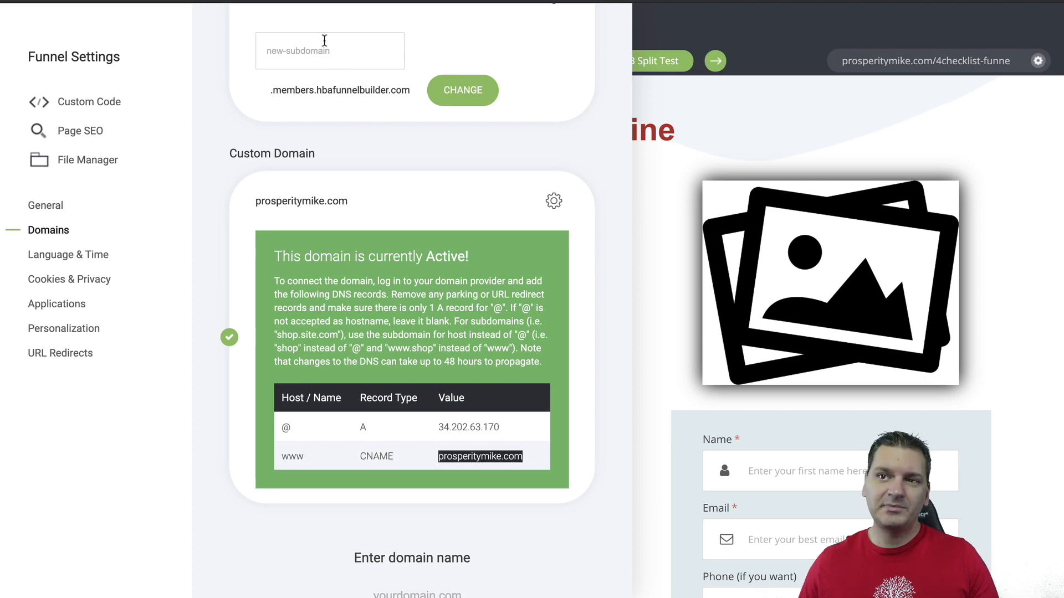
click(282, 1)
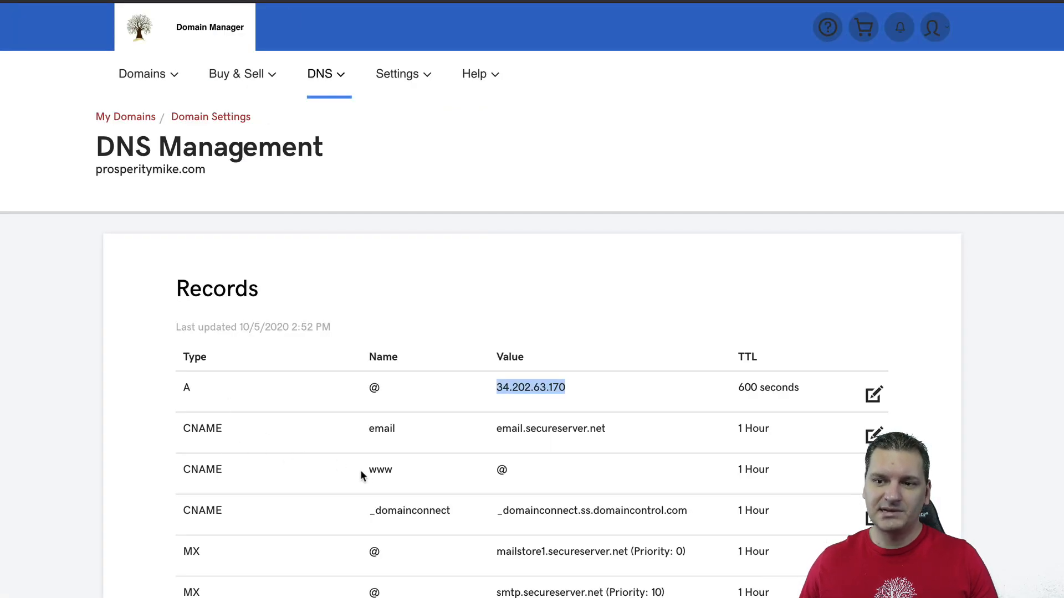
drag(368, 469, 417, 472)
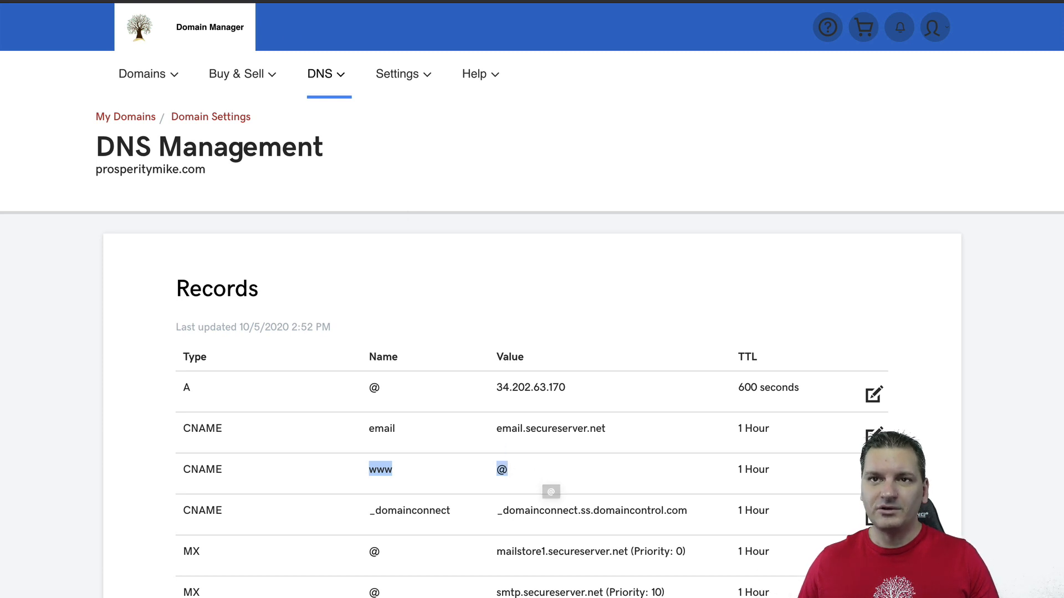
click(272, 1)
click(495, 430)
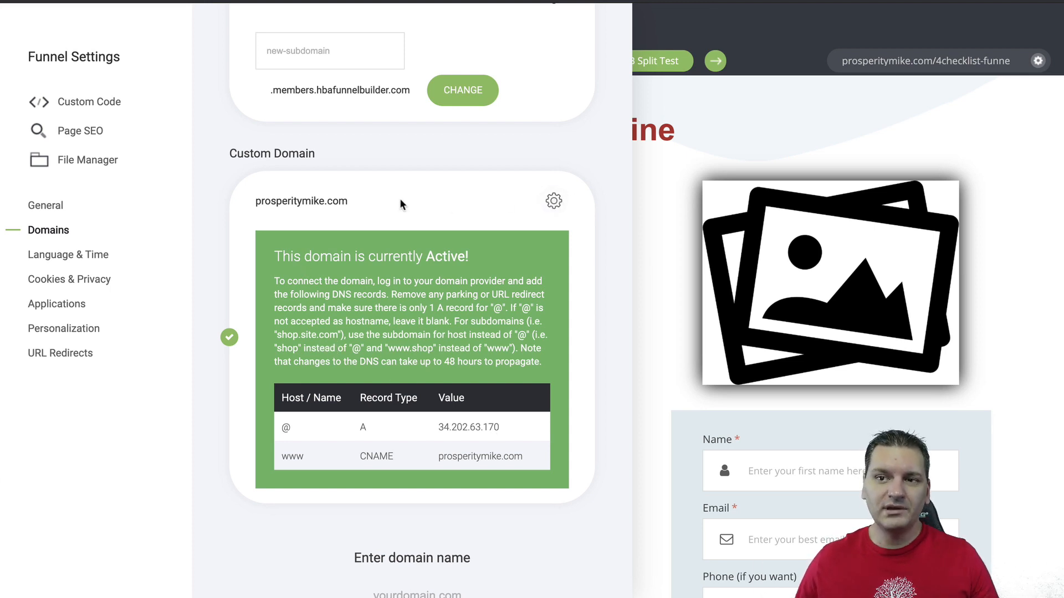
Close the domain settings and review the list of steps in the funnel controls.
click(745, 197)
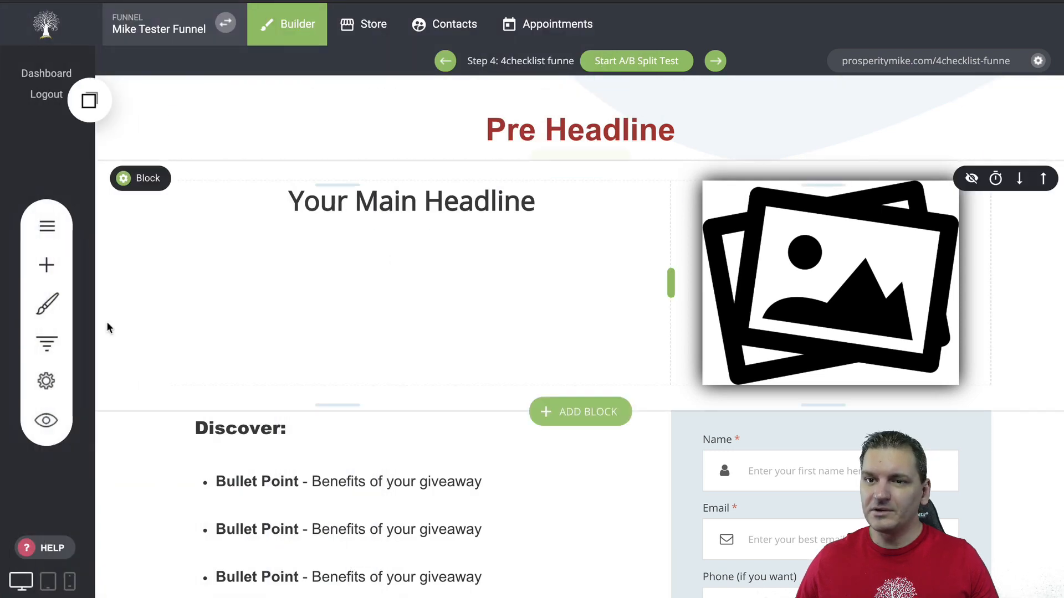
click(50, 344)
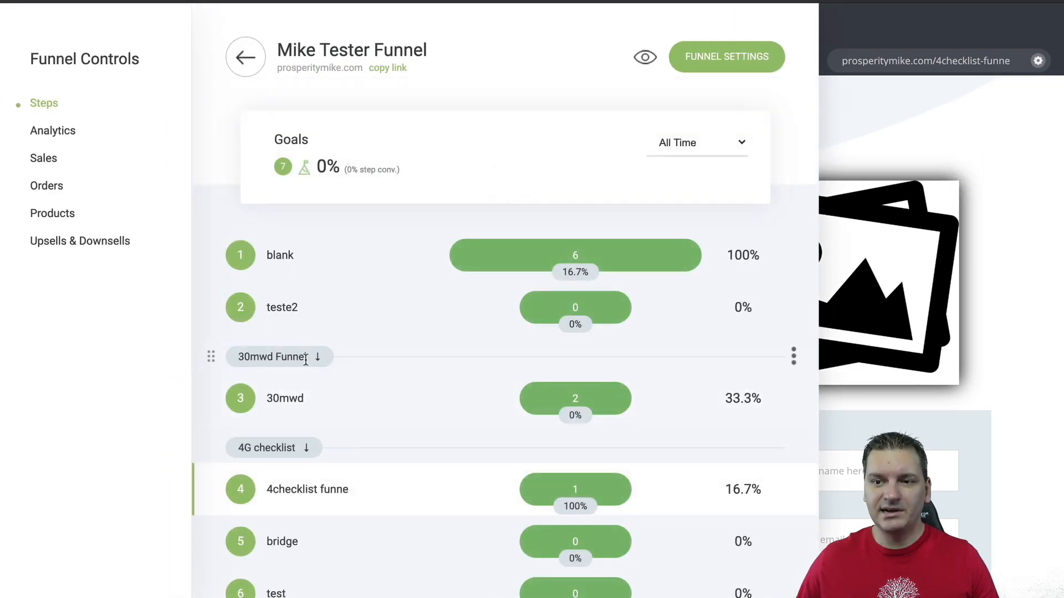
scroll(332, 388, down, 2)
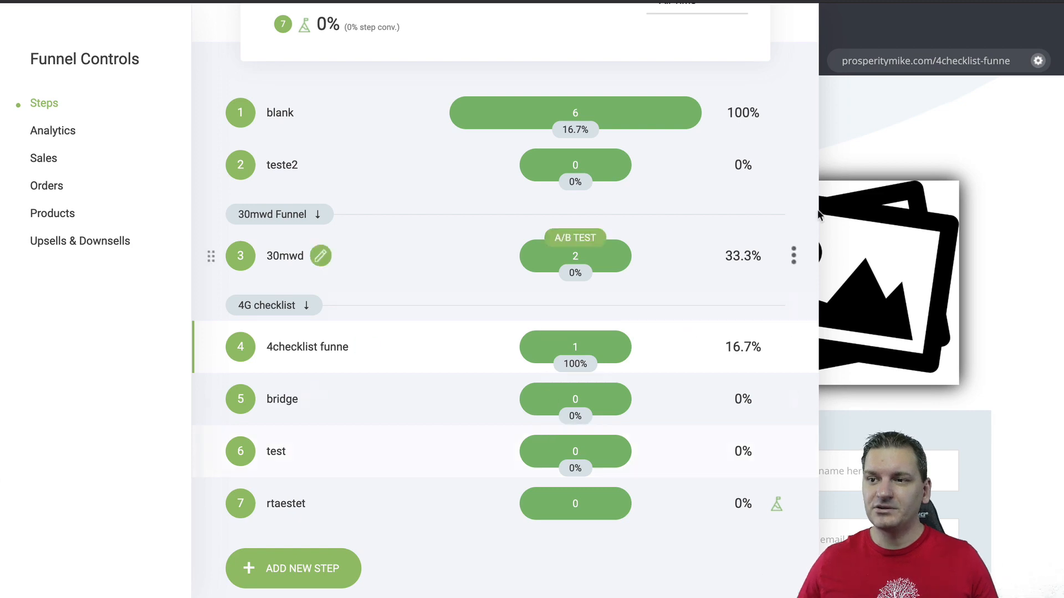
Close the funnel controls and open the live page of the "4checklist funne" step.
click(883, 111)
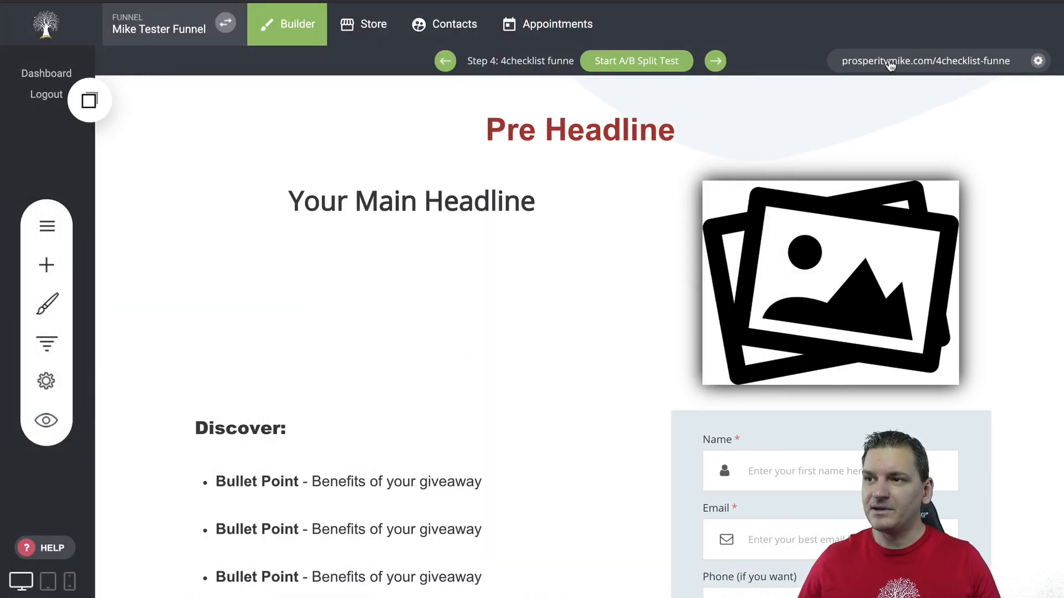
click(889, 61)
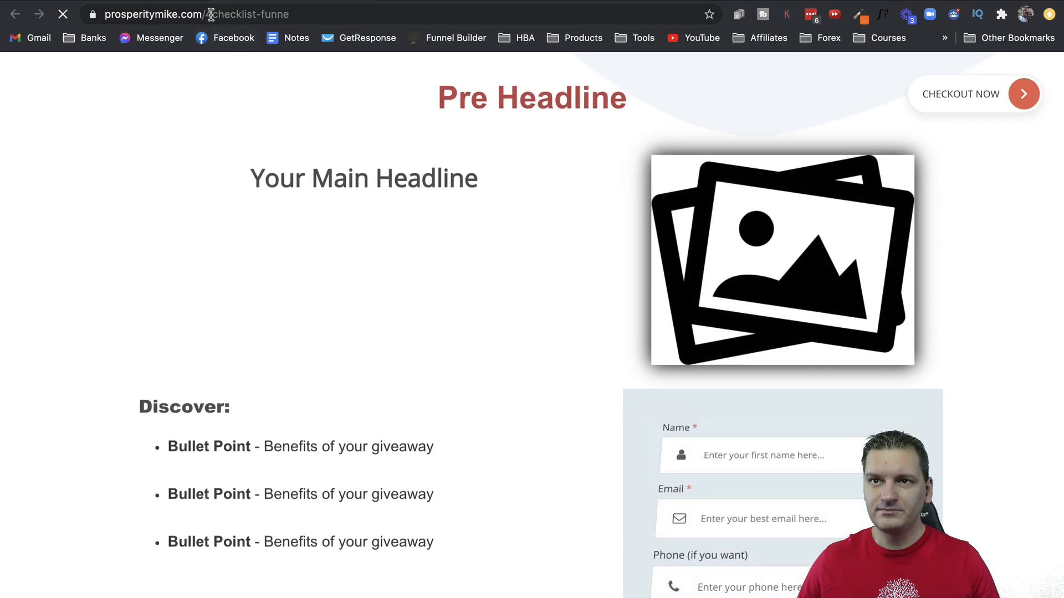
Highlight the page path "4checklist-funne" in the live page's address.
drag(208, 15, 332, 14)
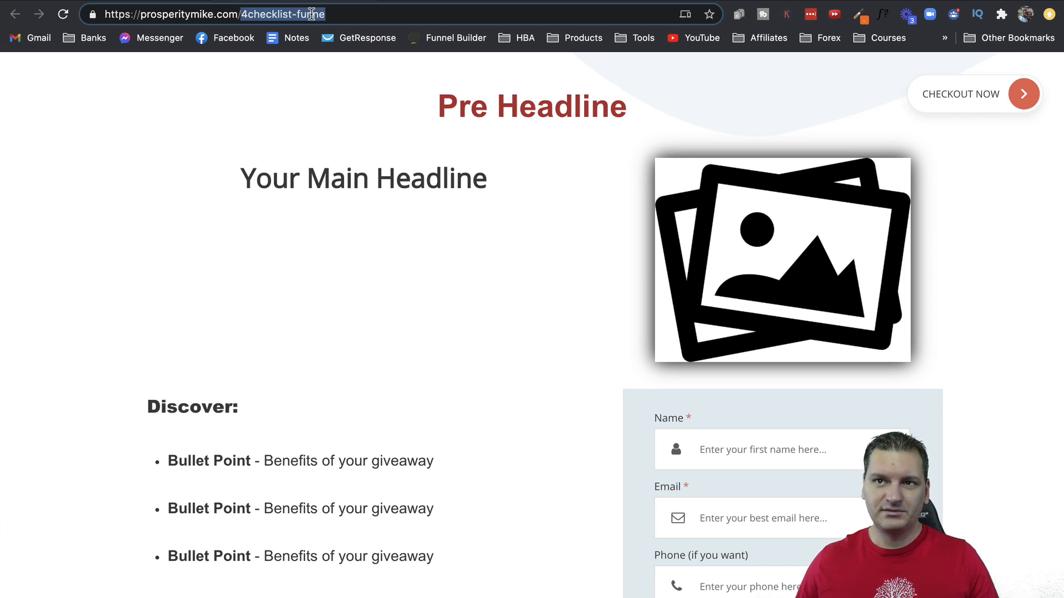
click(342, 12)
drag(342, 12, 249, 13)
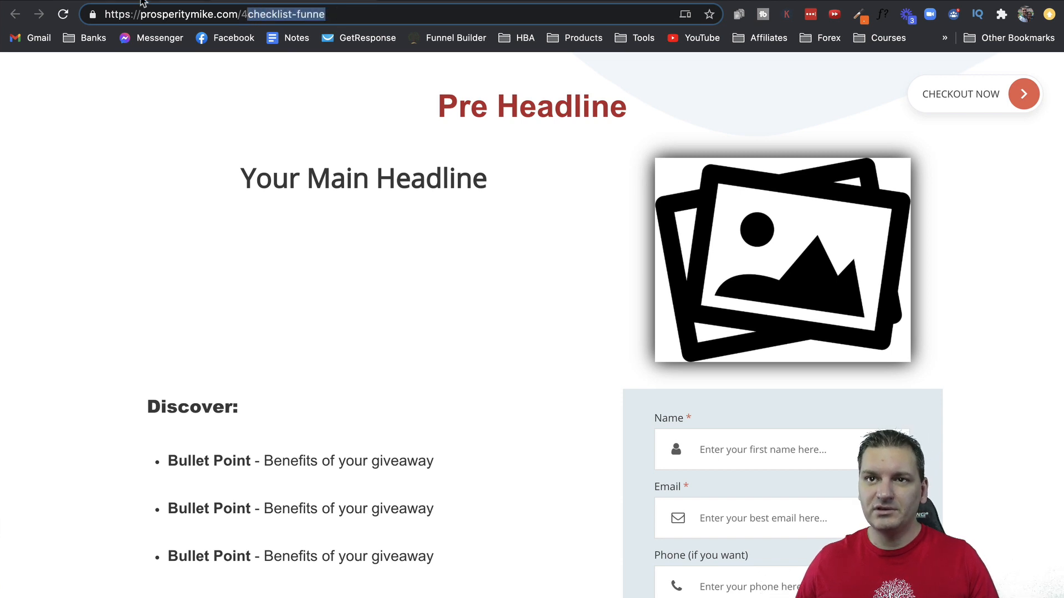
Return to the funnel builder and highlight the page URL in the settings of the "4checklist funne" step.
click(143, 1)
click(47, 391)
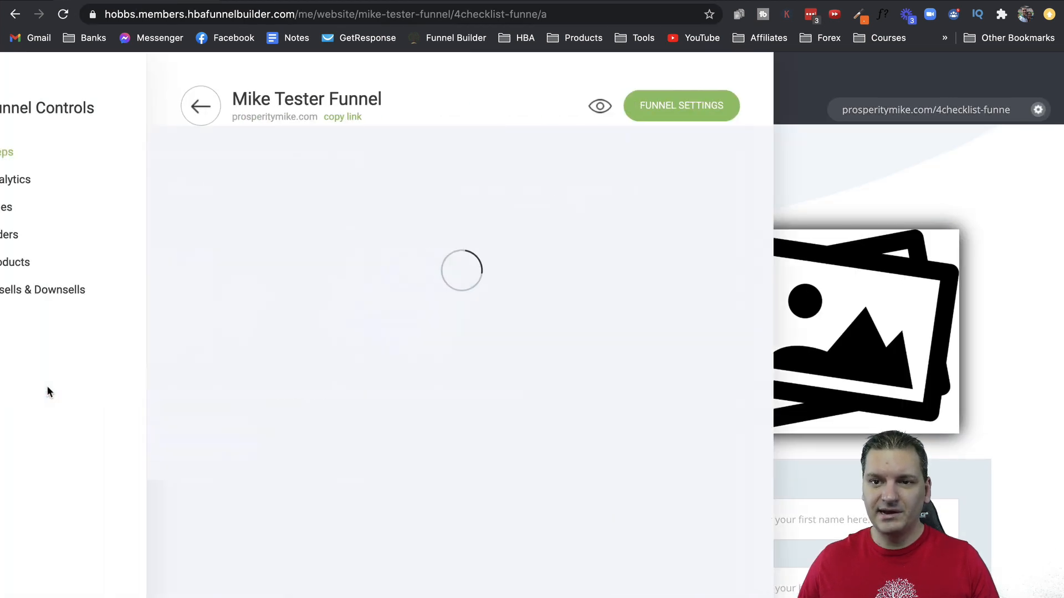
click(798, 537)
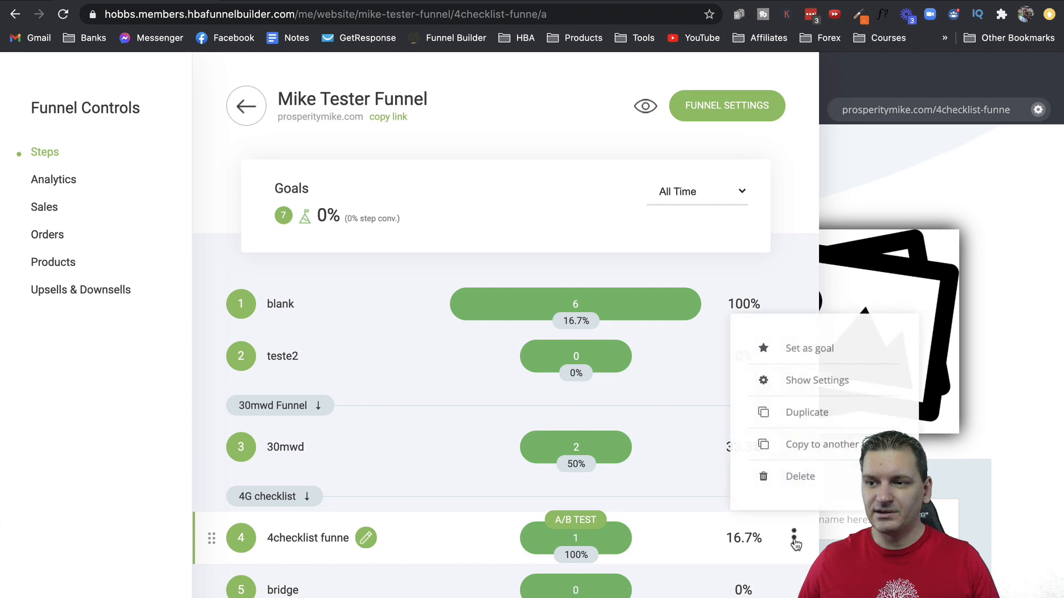
click(806, 380)
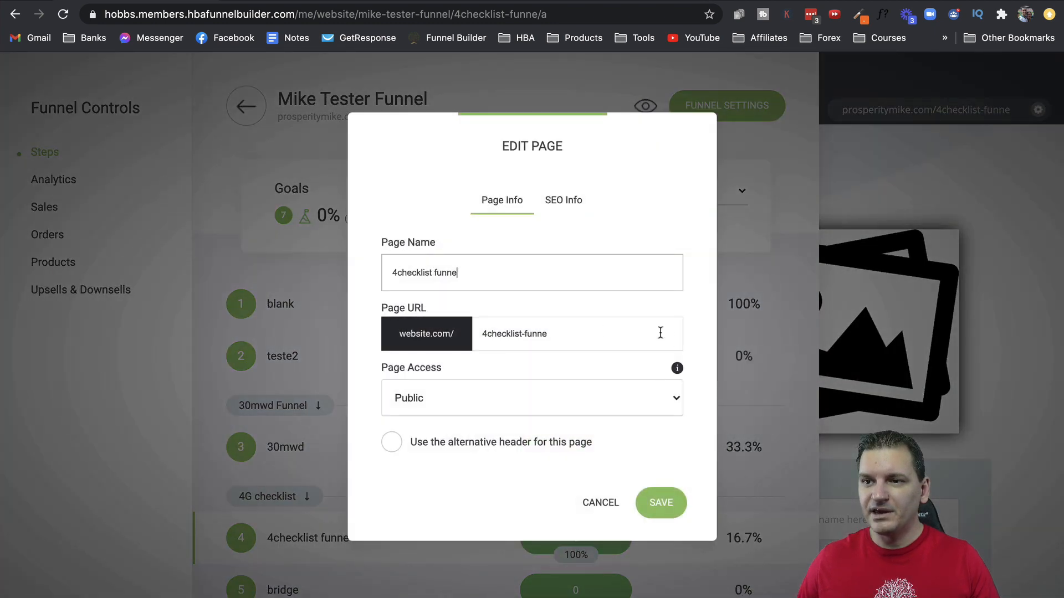
drag(660, 333, 482, 334)
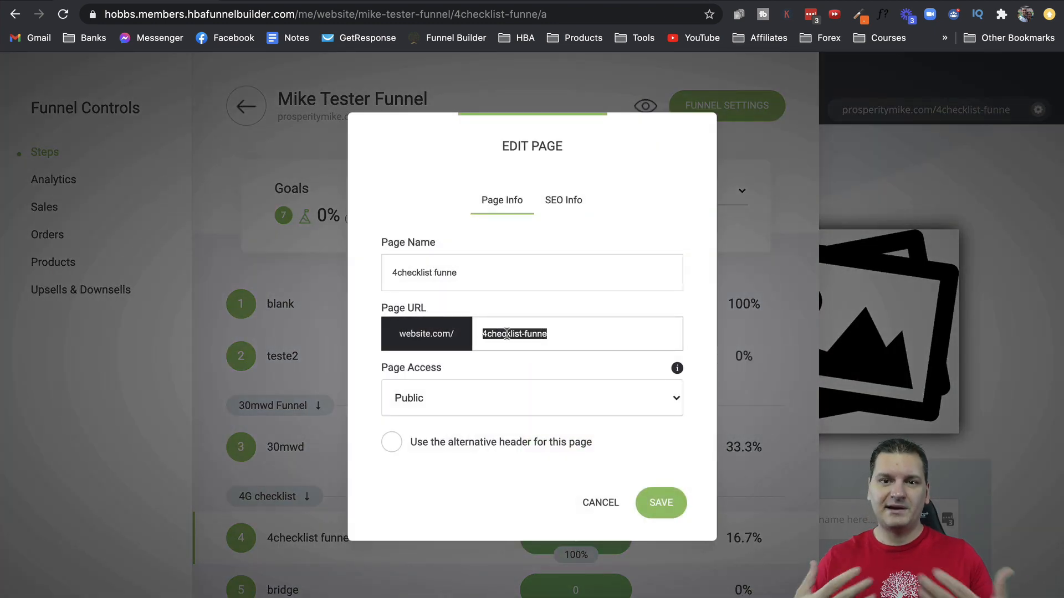
drag(561, 335, 471, 338)
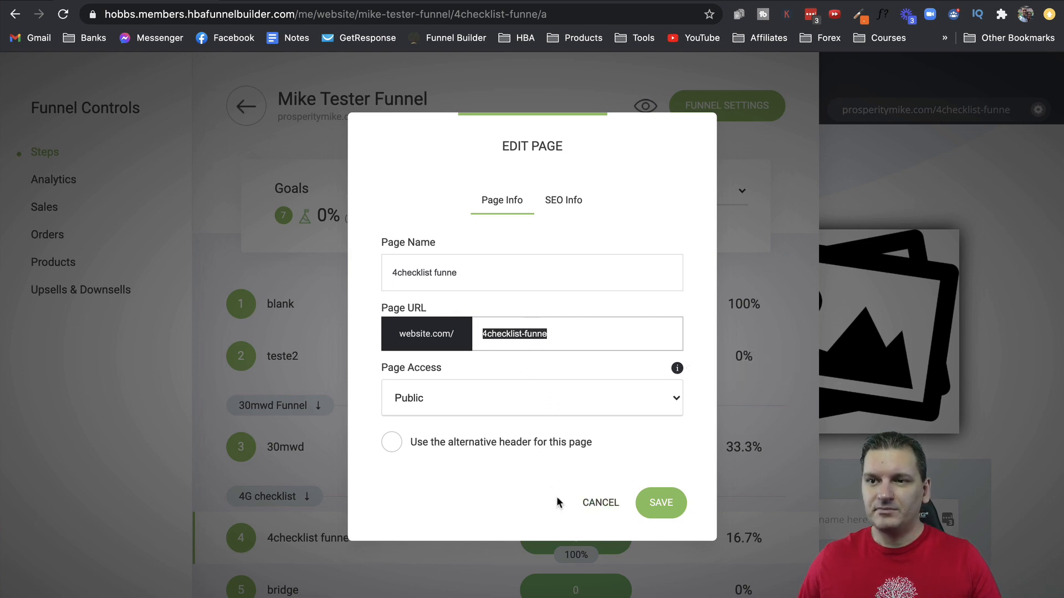
Leave the page settings and funnel controls without saving, and open the live page from its prosperitymike.com/4checklist-funne link.
click(601, 503)
click(862, 339)
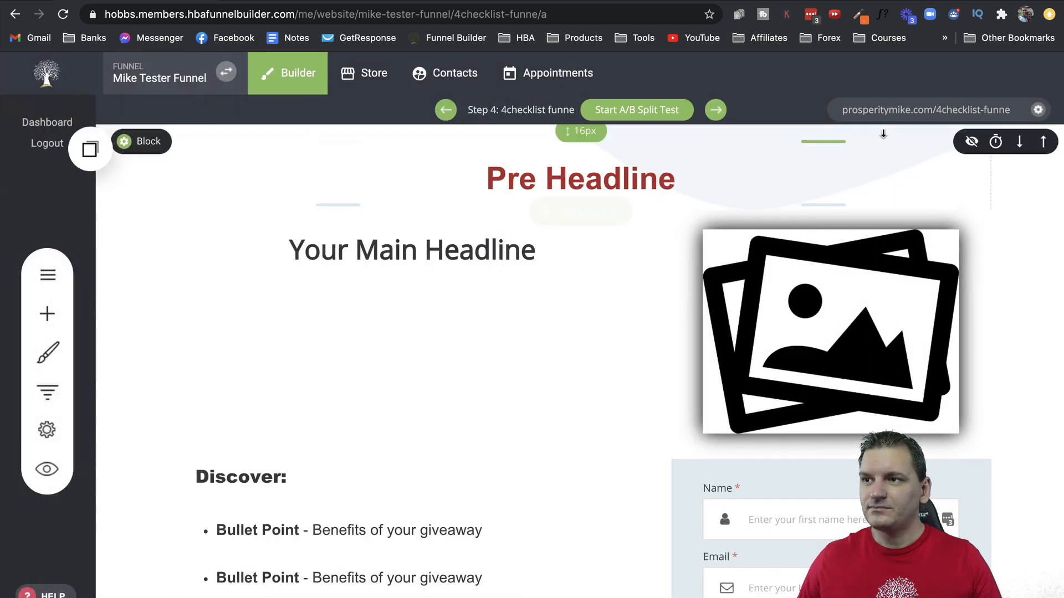
click(893, 111)
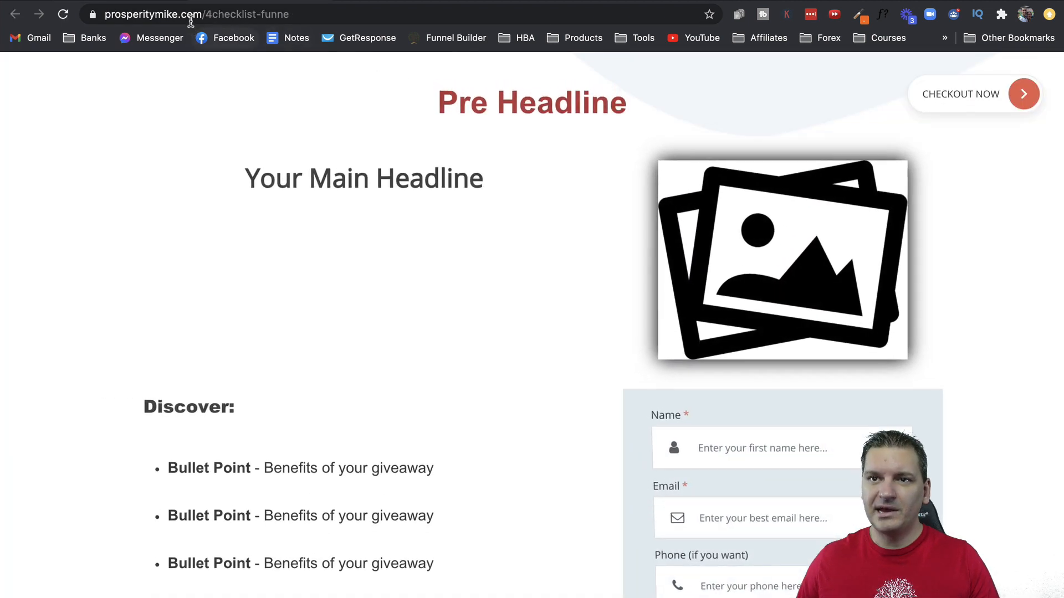
drag(200, 15, 93, 18)
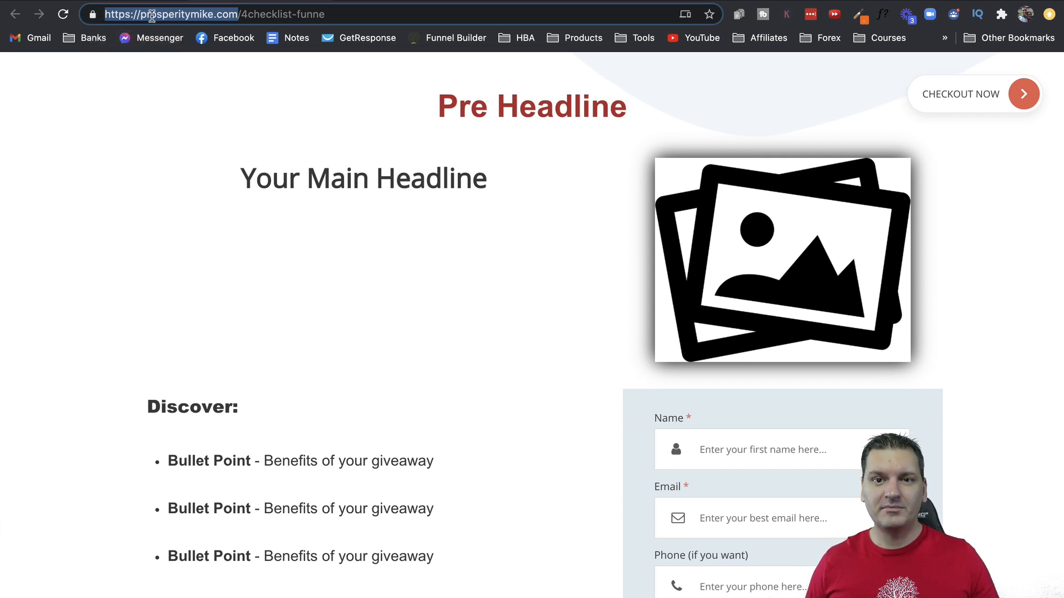
click(243, 14)
drag(242, 14, 376, 15)
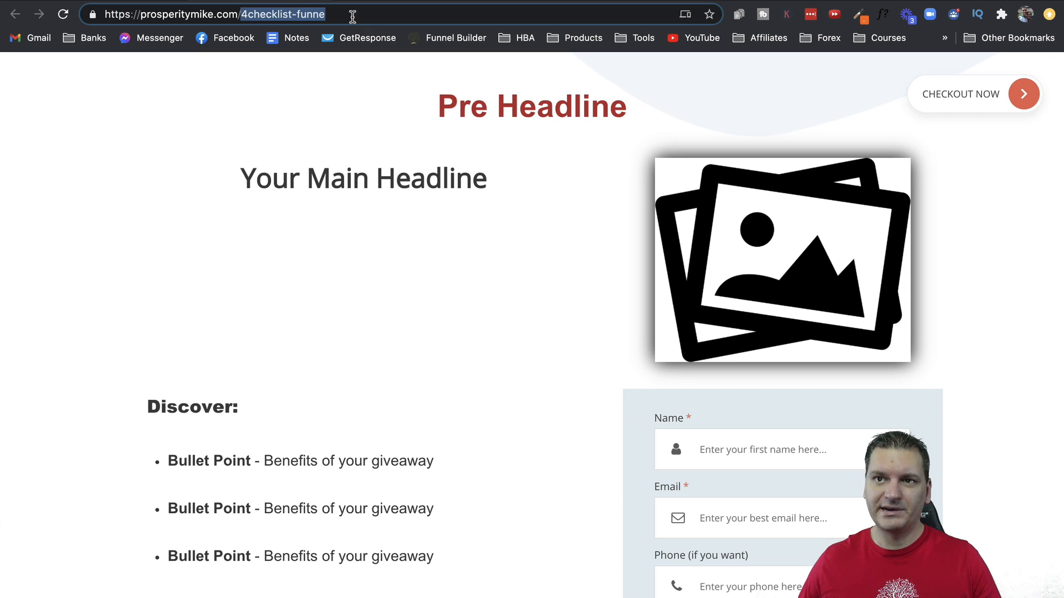
Return to the funnel builder and open the Domains section of the funnel settings.
click(119, 3)
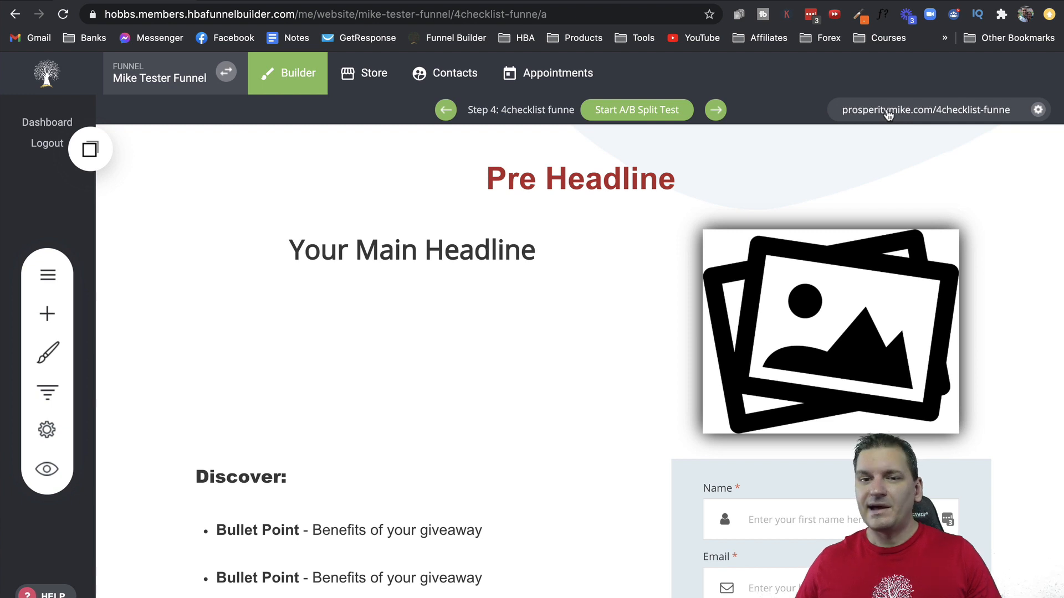
click(48, 429)
click(58, 282)
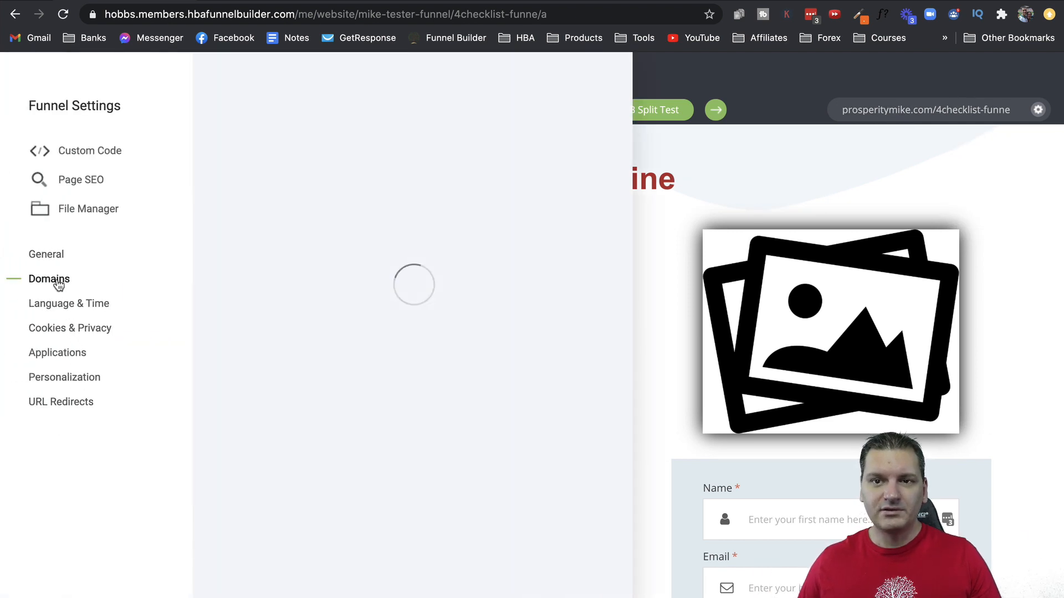